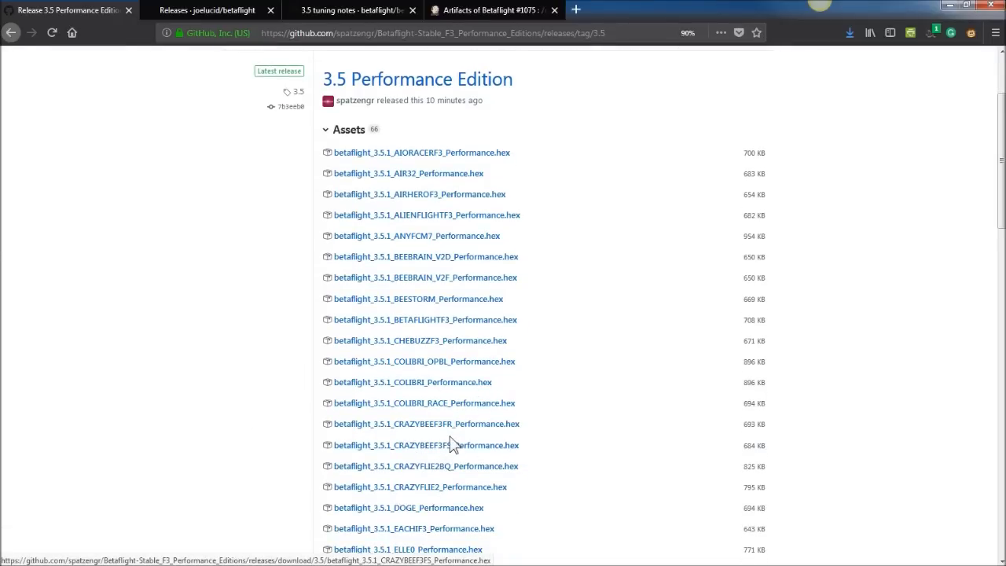
- Examine the 3.5 Performance Edition release's hex file list and its notes on added and removed features
scroll(454, 447, down, 2)
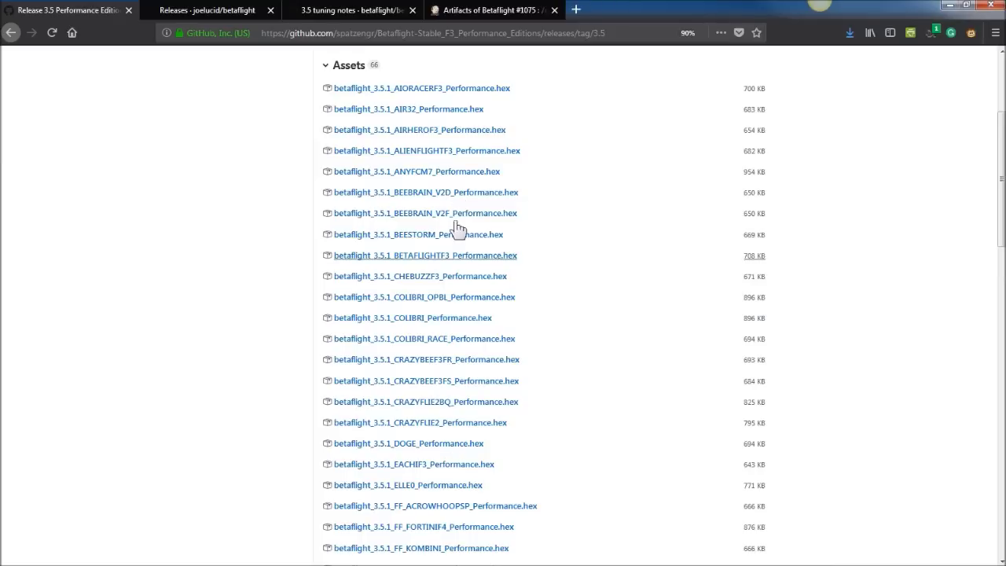
scroll(369, 264, up, 1)
scroll(369, 267, up, 5)
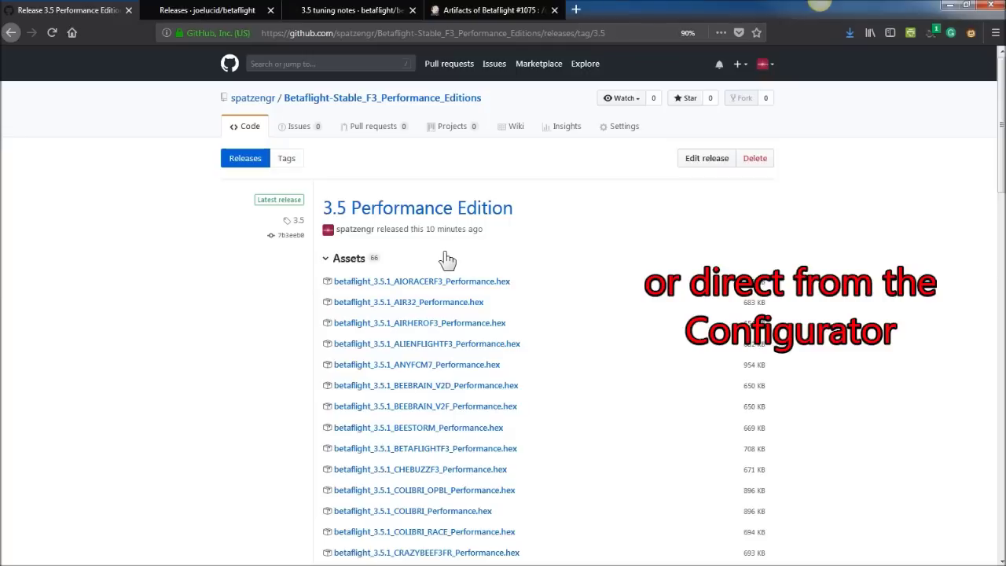
scroll(448, 259, down, 10)
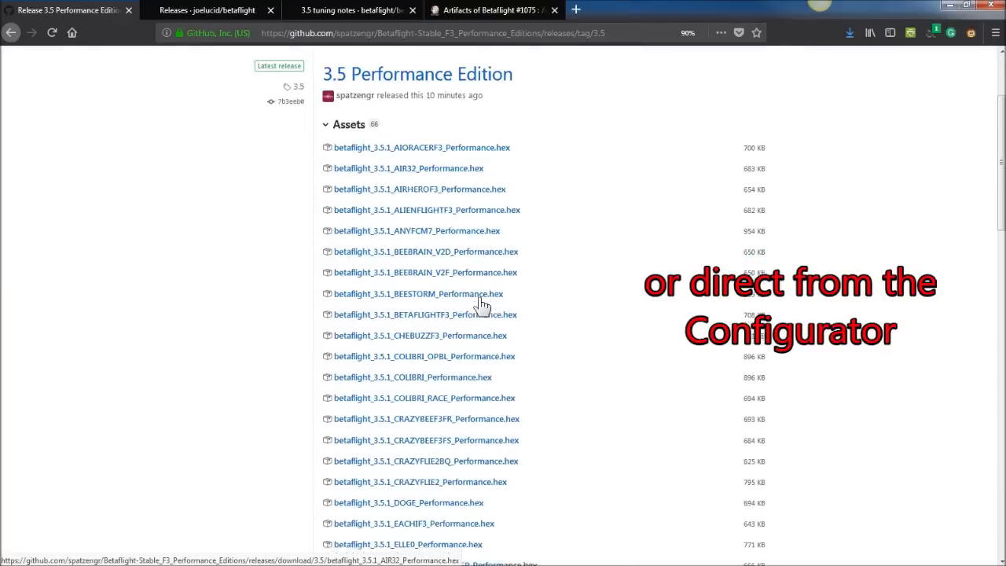
scroll(482, 304, down, 5)
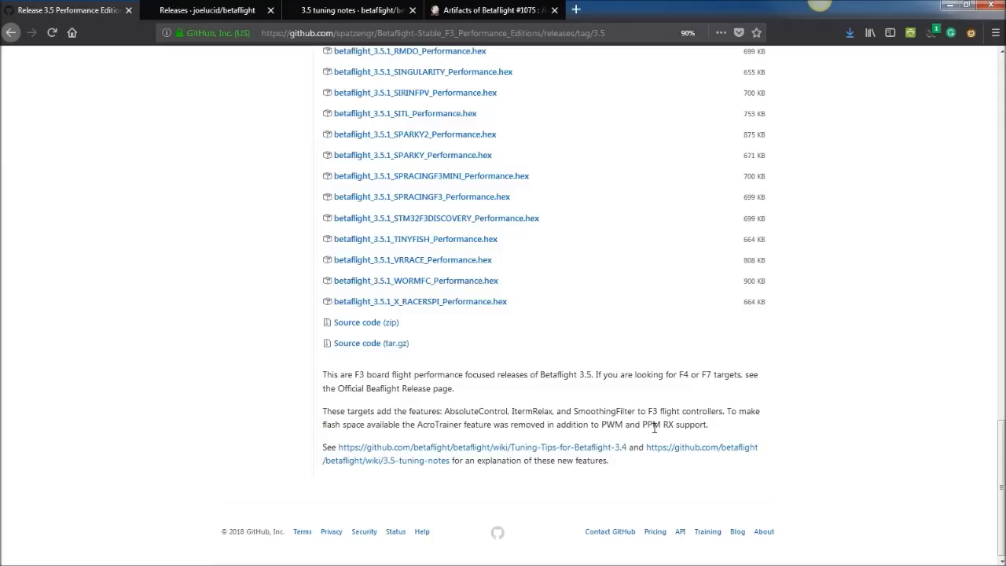
drag(598, 425, 661, 428)
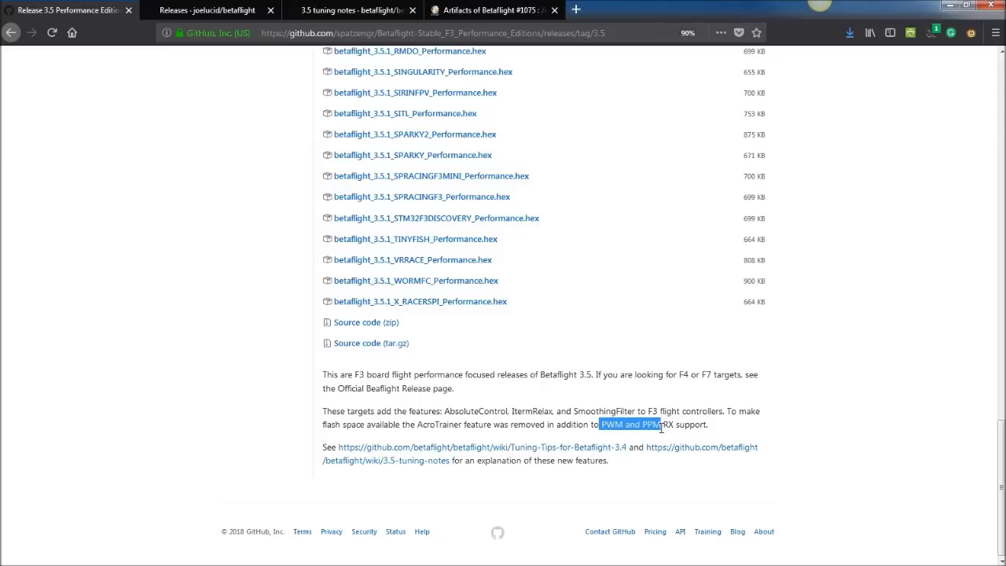
drag(471, 411, 607, 411)
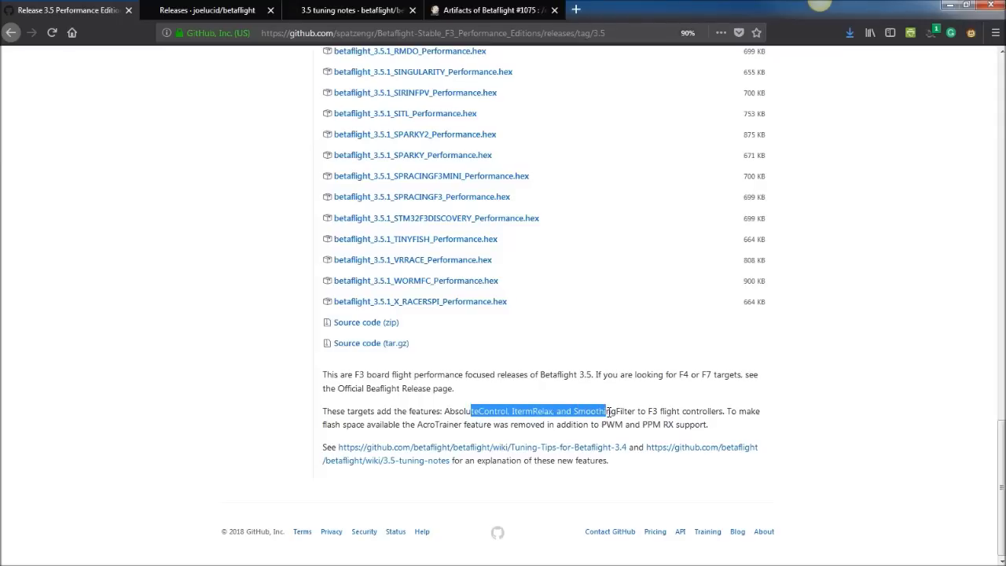
drag(605, 424, 648, 424)
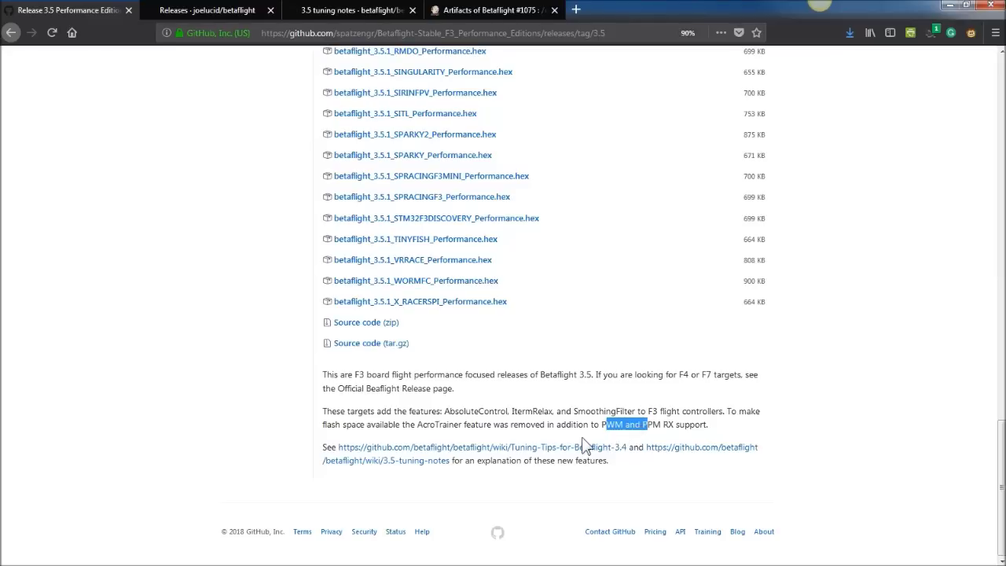
drag(417, 424, 463, 425)
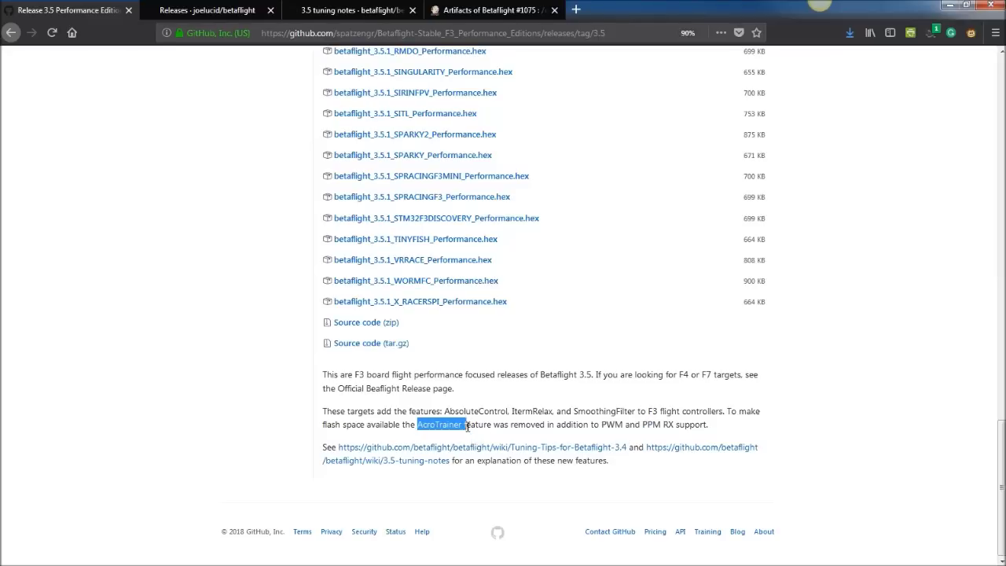
click(498, 419)
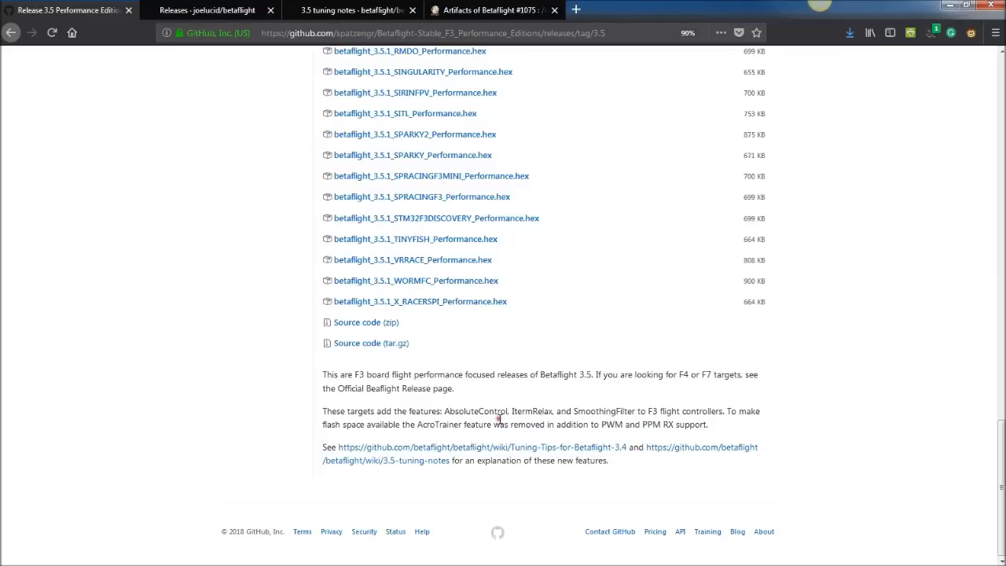
right_click(425, 263)
key(Escape)
click(391, 267)
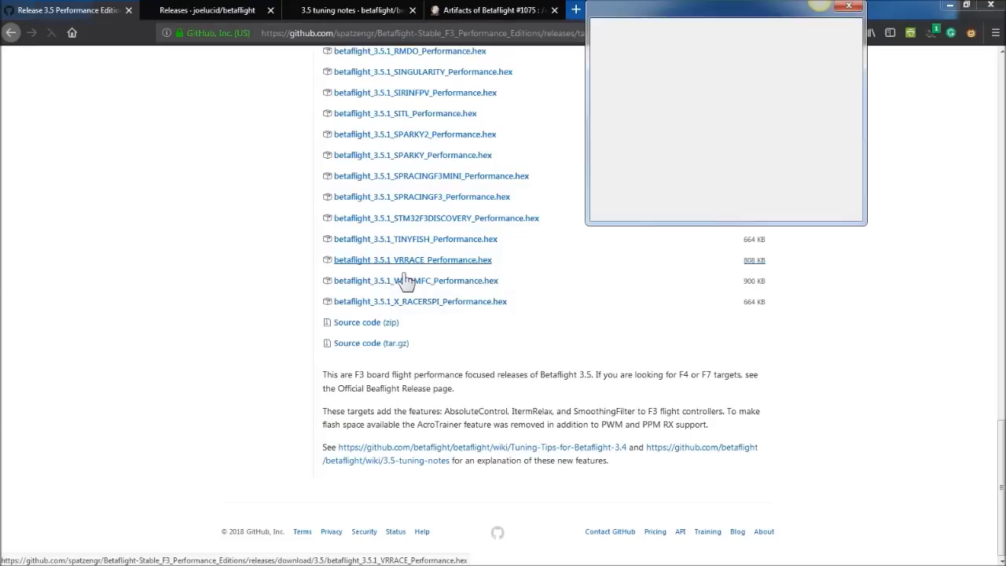
click(827, 190)
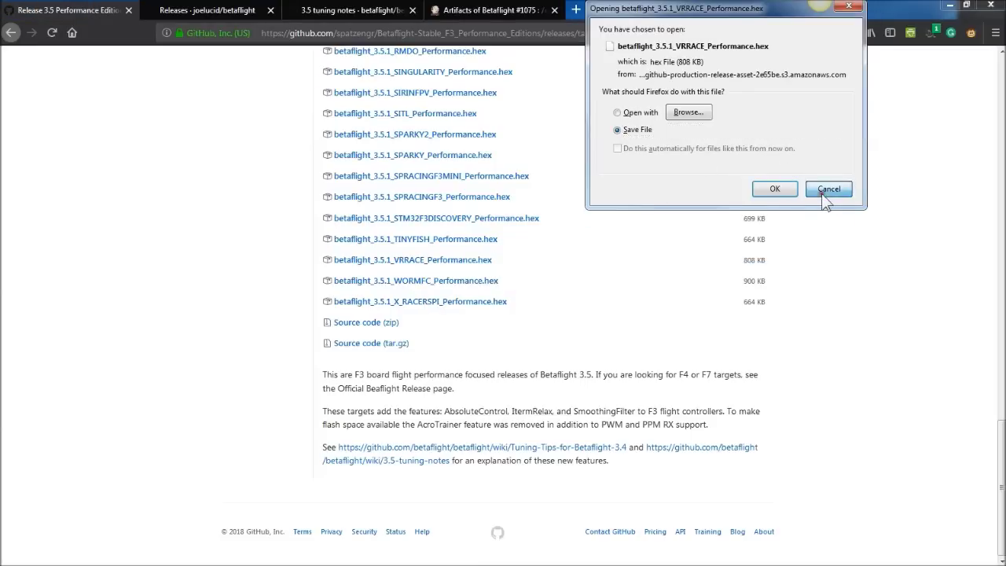
- Switch to Betaflight Configurator and load the local file betaflight_3.5.1_AG3XF4_Performance.hex in the firmware flasher
key(alt+Tab)
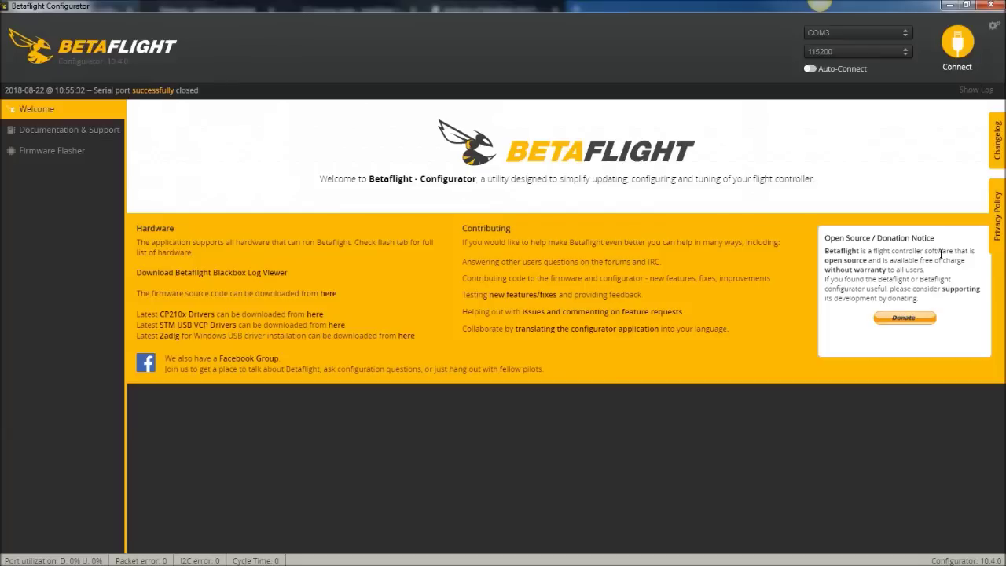
click(66, 157)
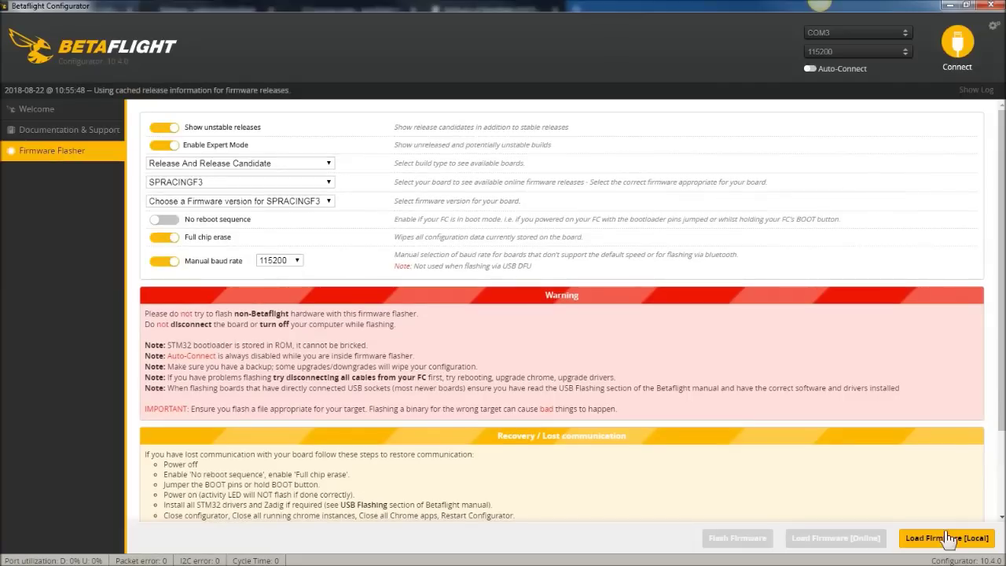
click(948, 539)
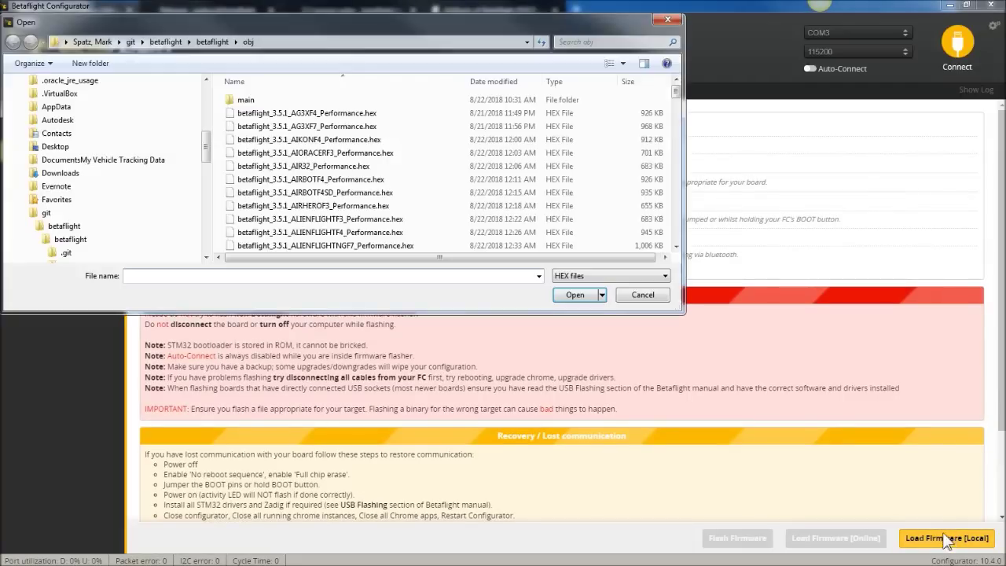
click(332, 114)
double_click(332, 115)
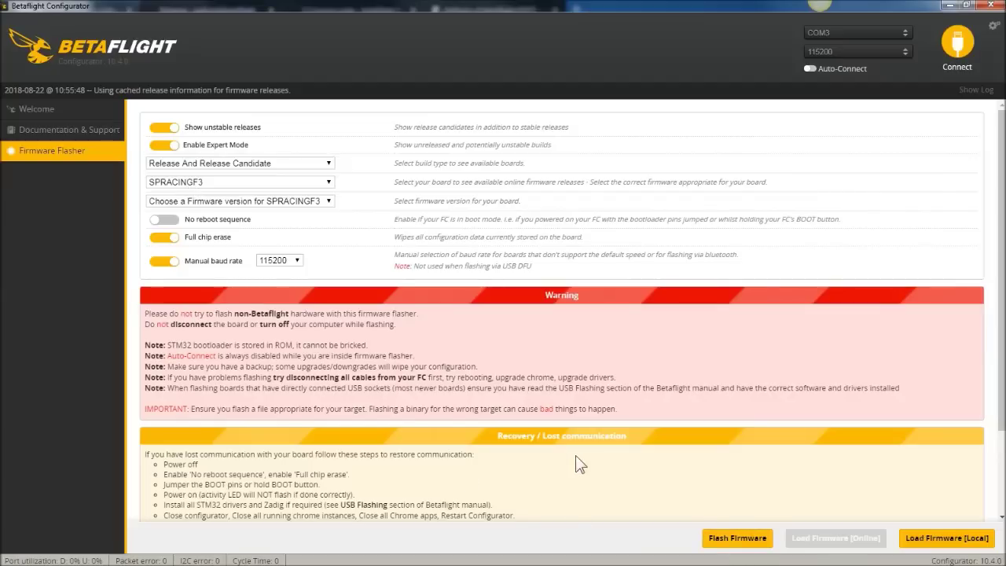
- Connect to the flight controller on COM3 and reset its settings to default
click(959, 45)
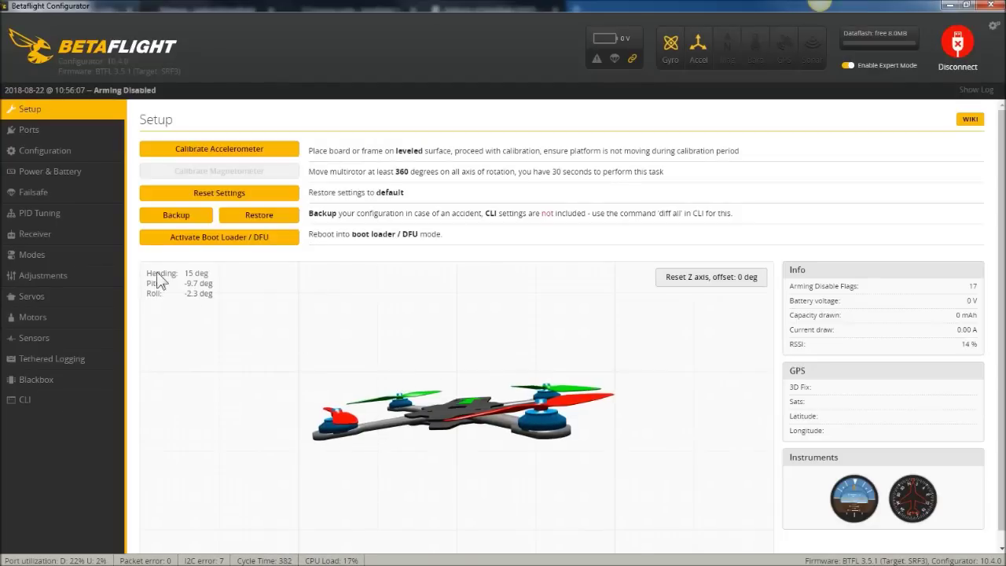
click(209, 195)
click(367, 313)
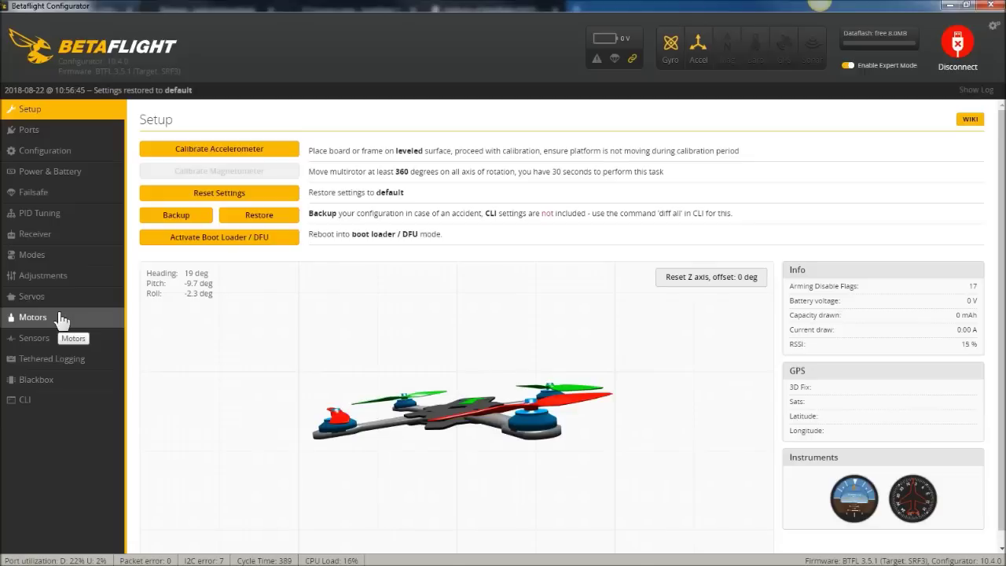
- Enable the D Term notch filter (260/160 Hz) and gyro notch filters 1 (400/300 Hz) and 2 (200/100 Hz), and save the PID tuning filter settings
click(68, 235)
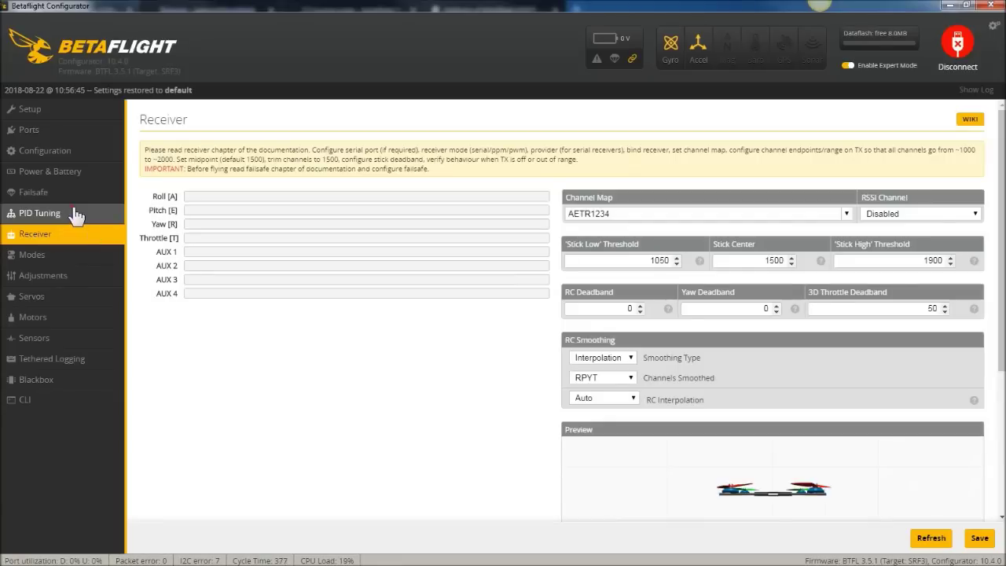
click(76, 216)
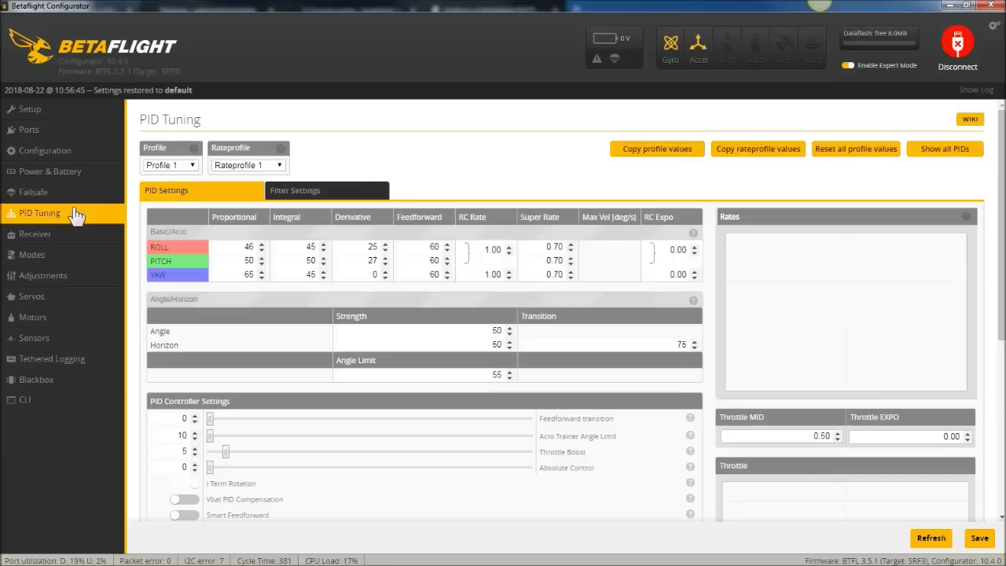
click(319, 195)
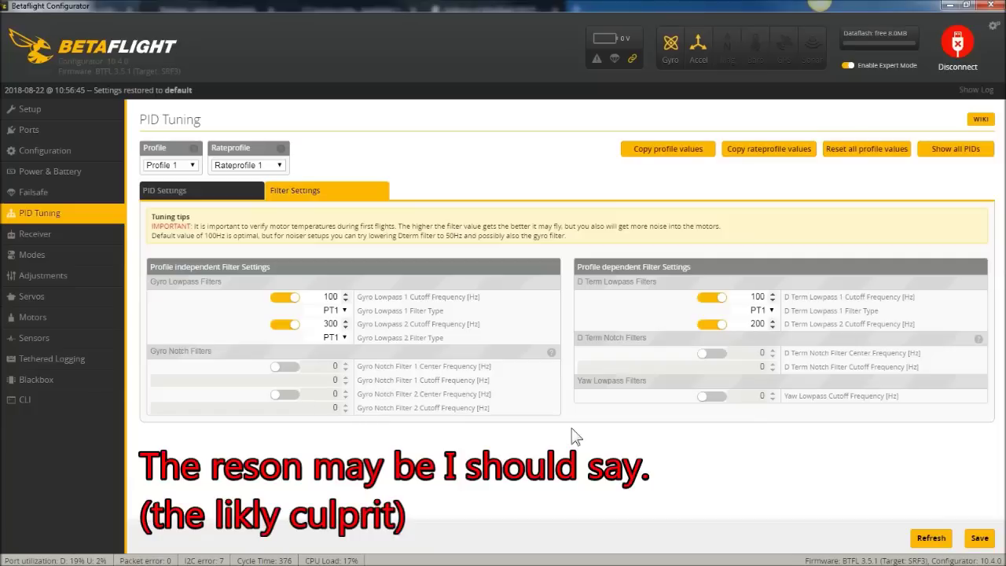
click(710, 356)
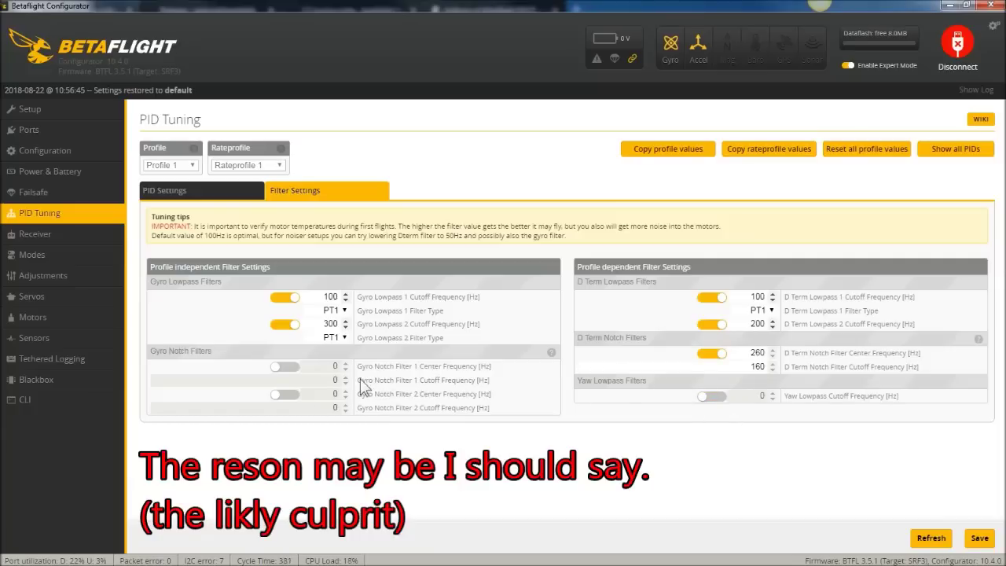
click(286, 367)
click(280, 396)
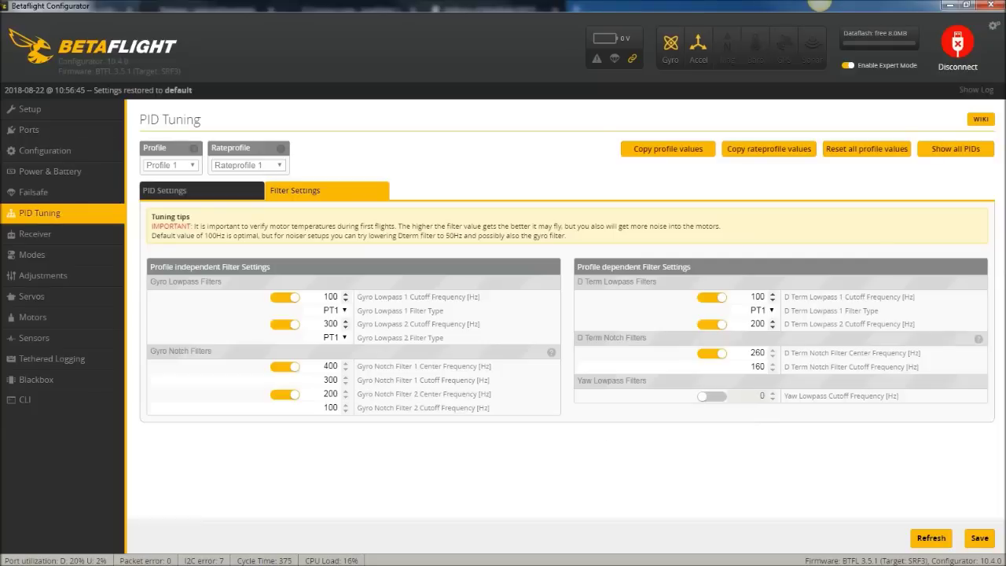
click(977, 542)
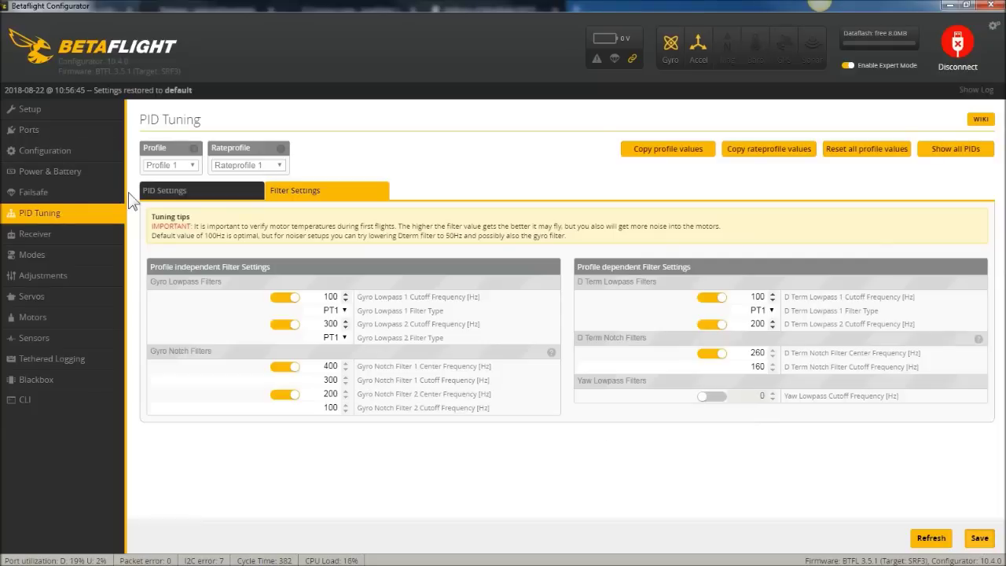
- Check the DYNAMIC_FILTER feature in the configuration, and turn off the D Term notch filter and both gyro notch filters
click(55, 157)
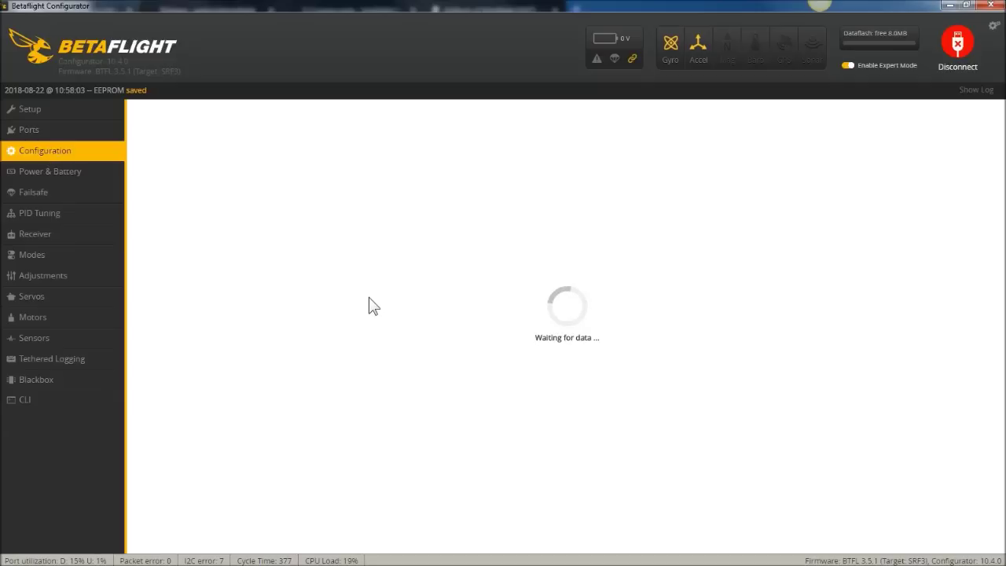
scroll(351, 364, down, 4)
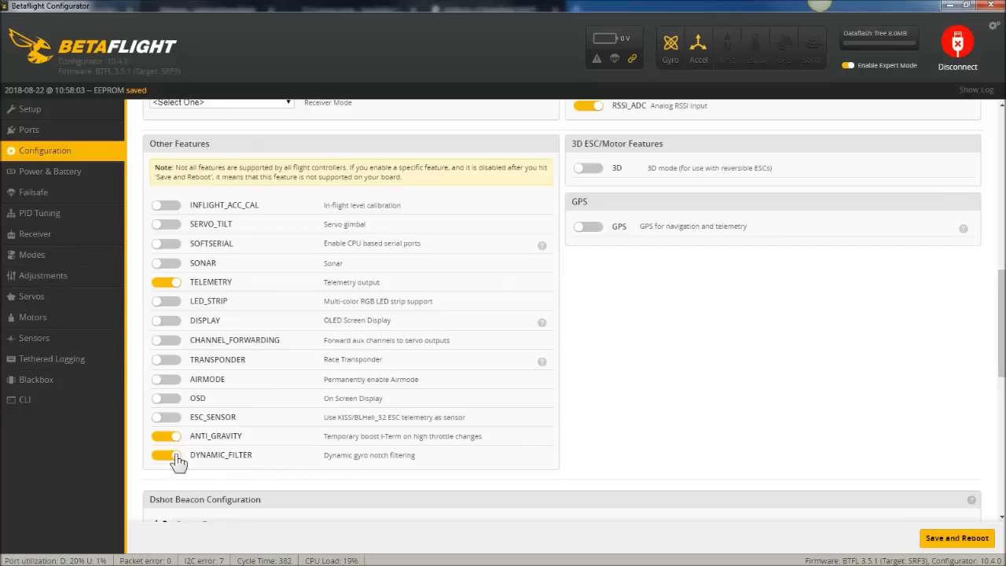
click(43, 221)
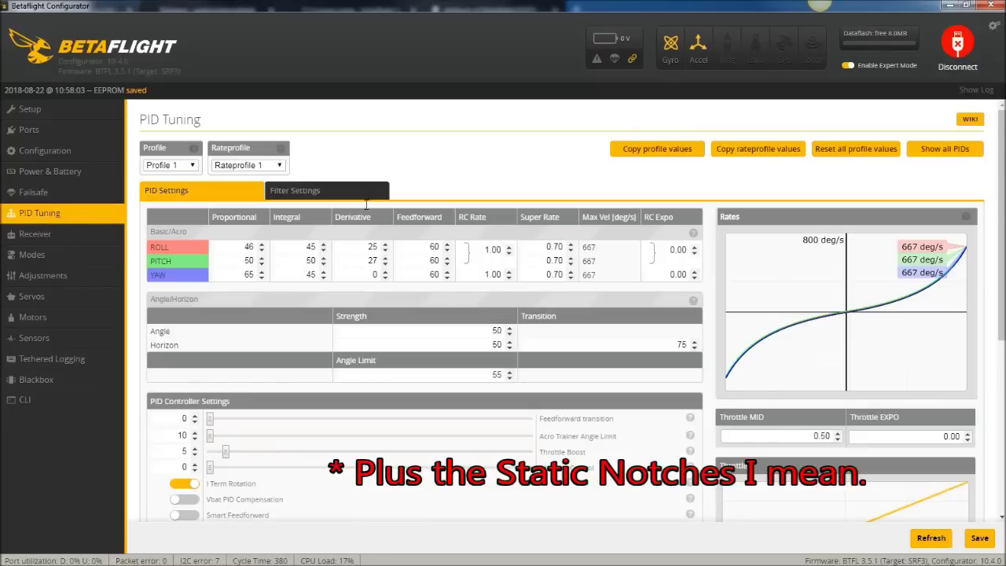
click(352, 195)
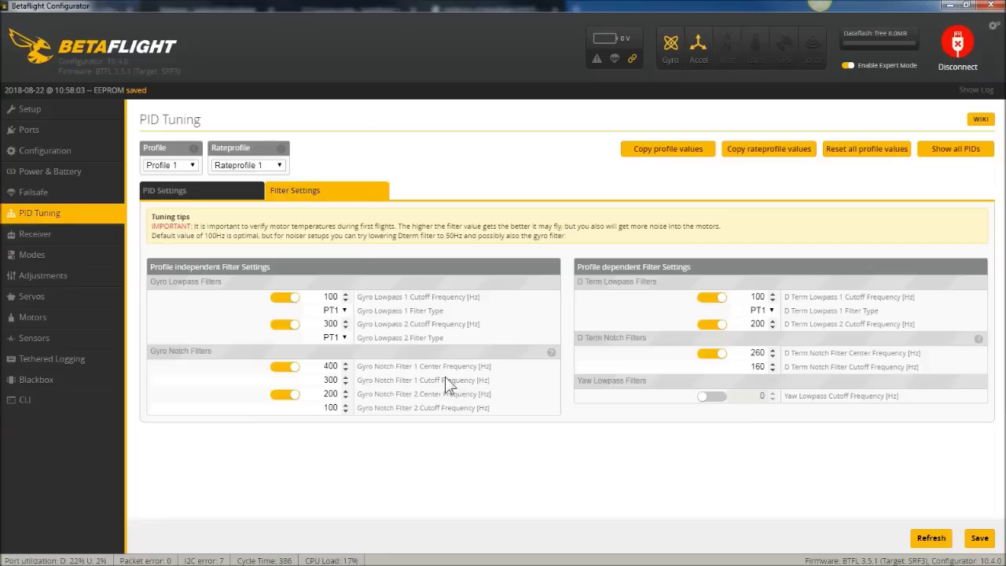
click(711, 354)
click(287, 368)
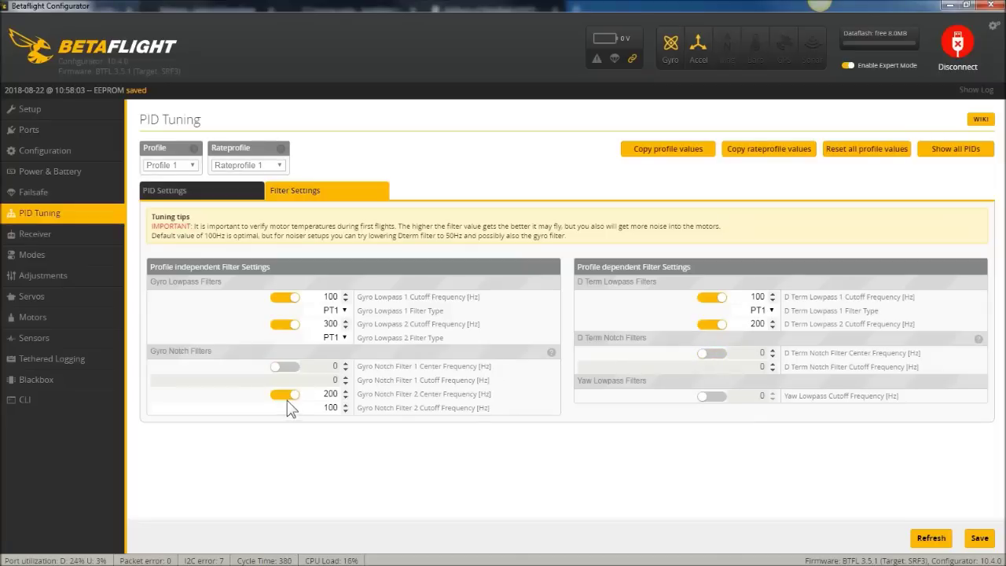
click(286, 395)
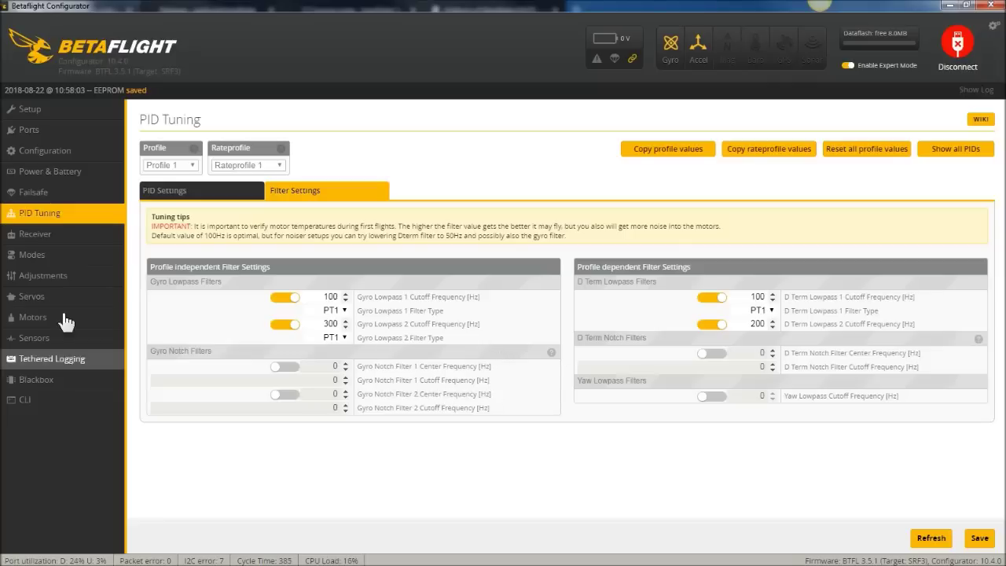
click(226, 188)
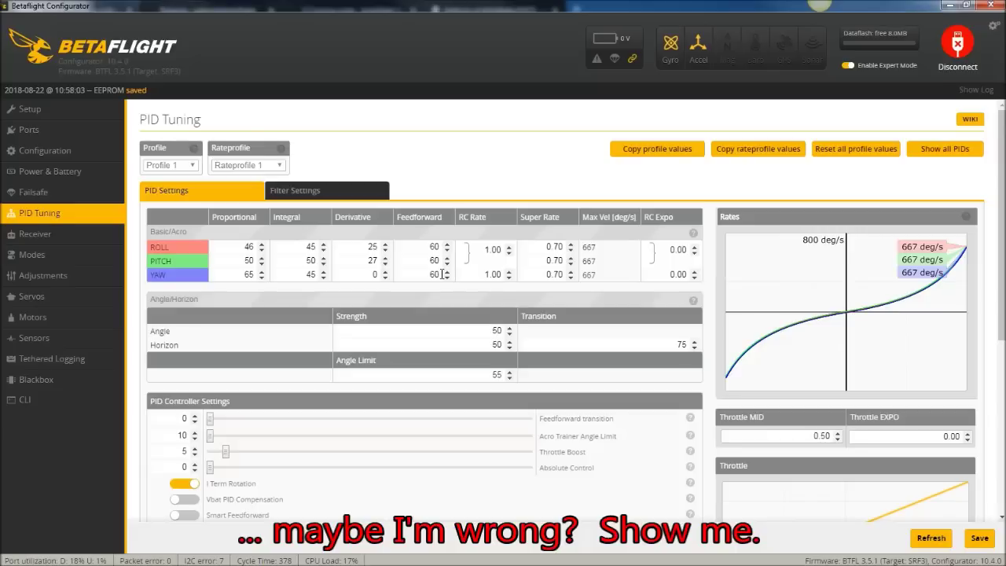
click(292, 190)
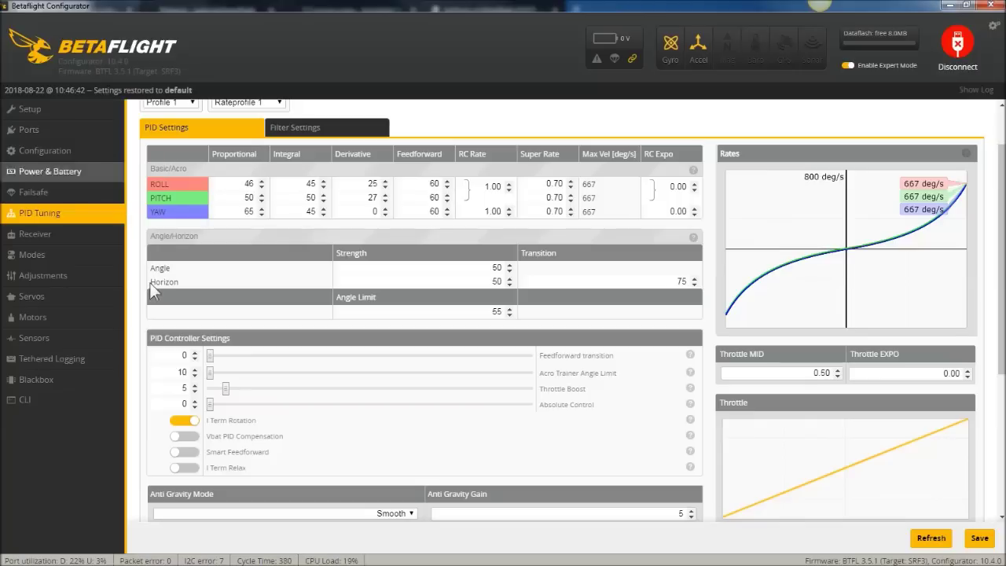
- Enable I Term Relax, Smart Feedforward and Vbat PID Compensation, set Absolute Control to 10, save, and reload PID Tuning to check the values
click(188, 472)
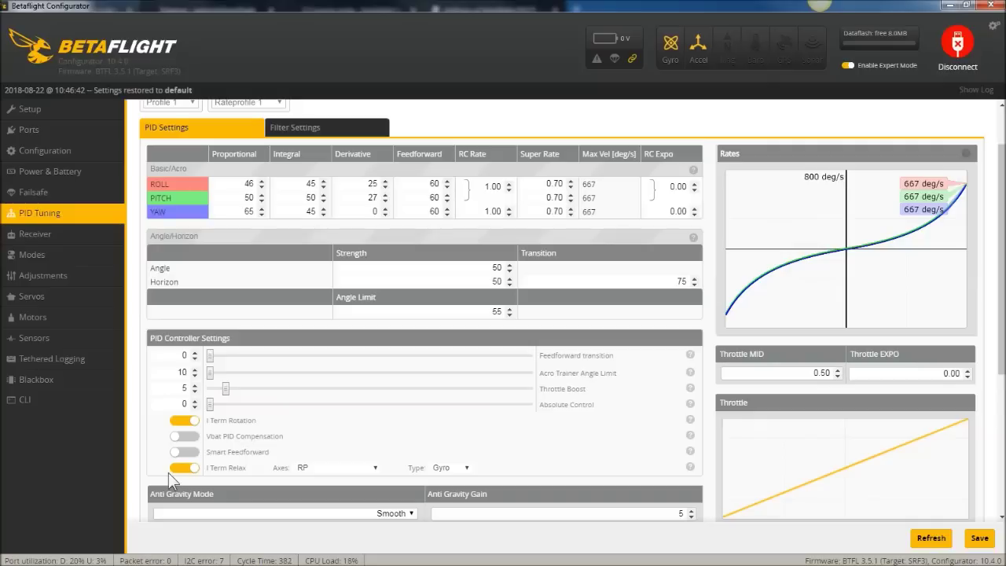
click(186, 452)
click(191, 437)
drag(210, 404, 354, 404)
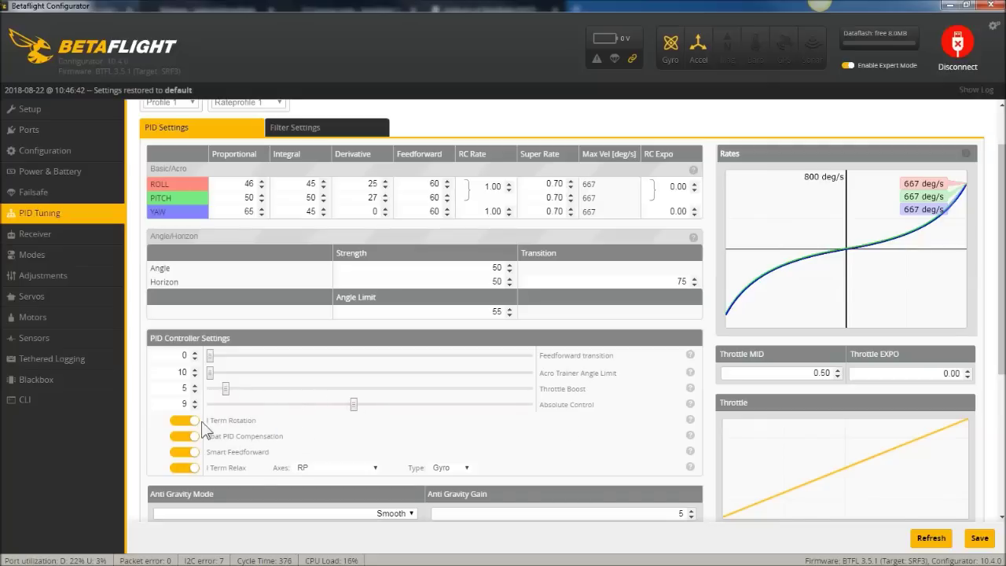
key(Right)
click(980, 538)
click(33, 176)
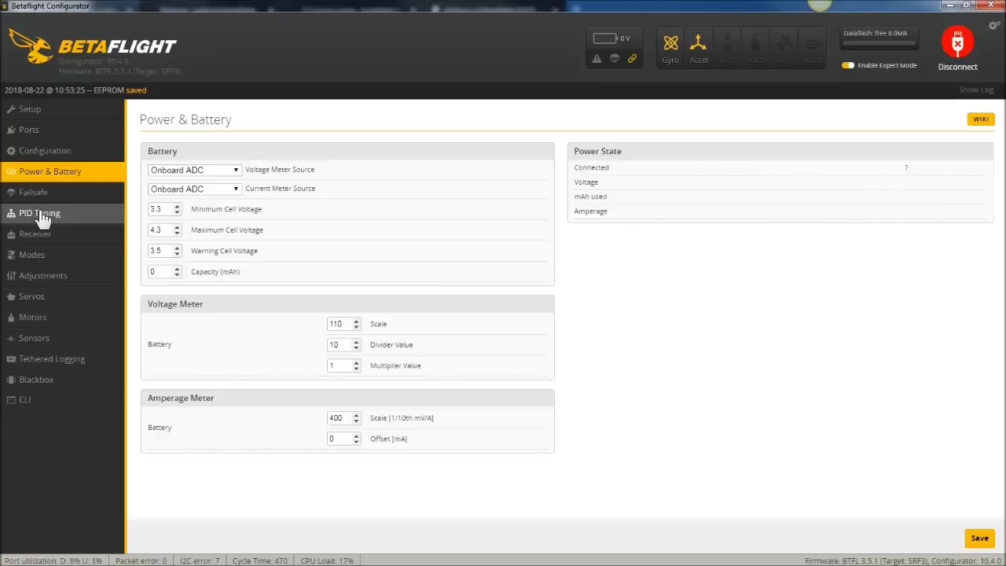
click(39, 213)
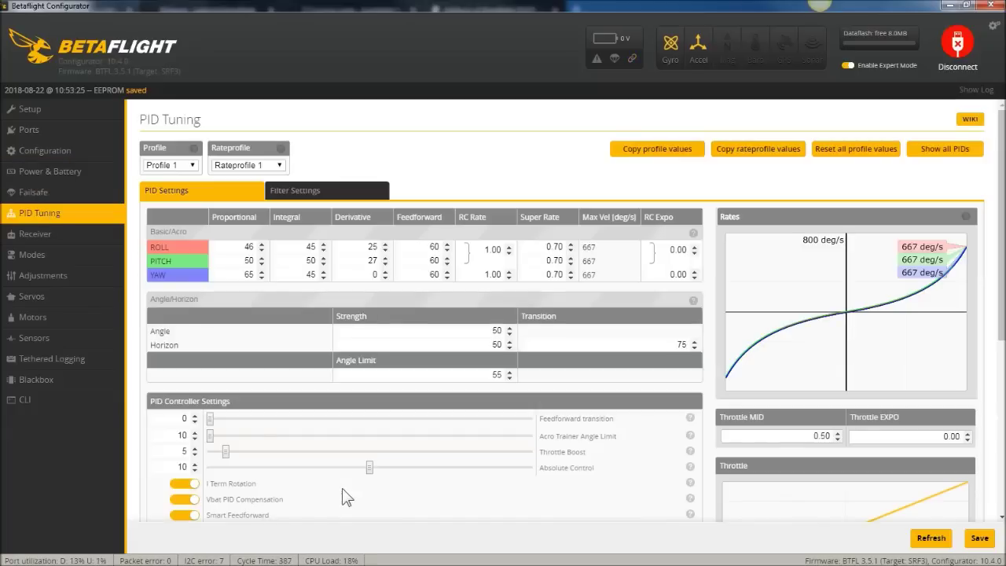
scroll(241, 436, down, 4)
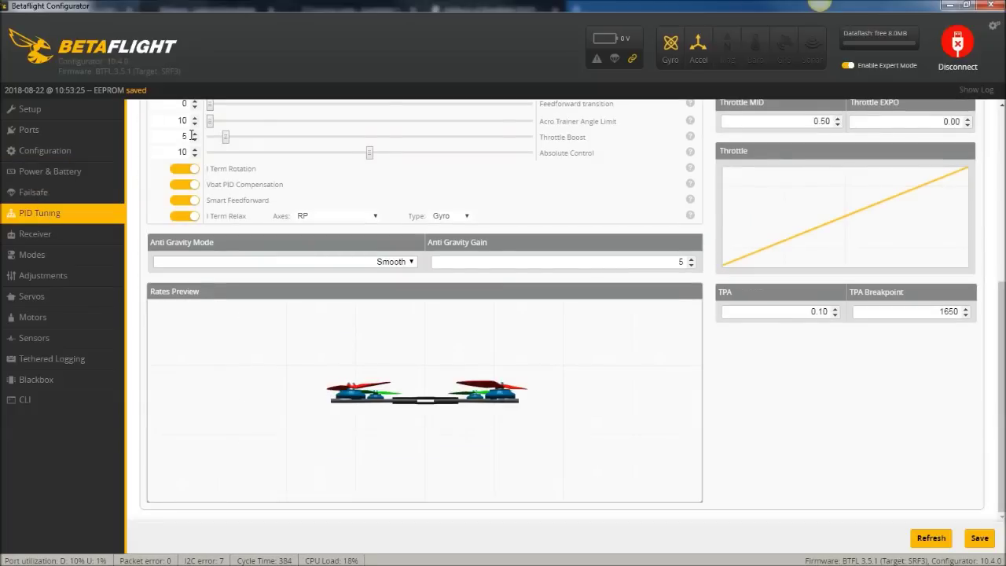
- Set the receiver's RC smoothing type to Filter, save, and reload the receiver settings to check it
click(62, 244)
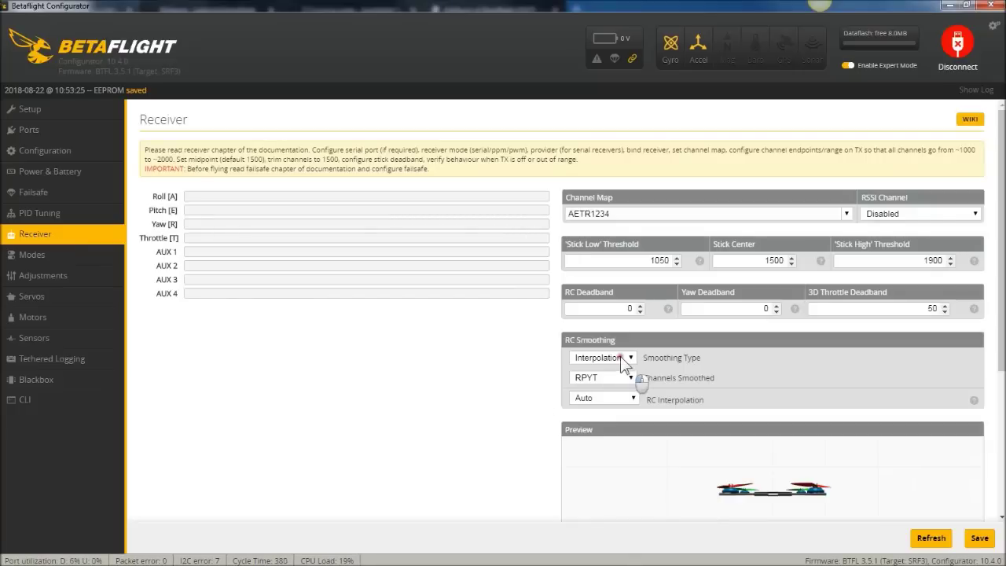
click(620, 358)
click(612, 381)
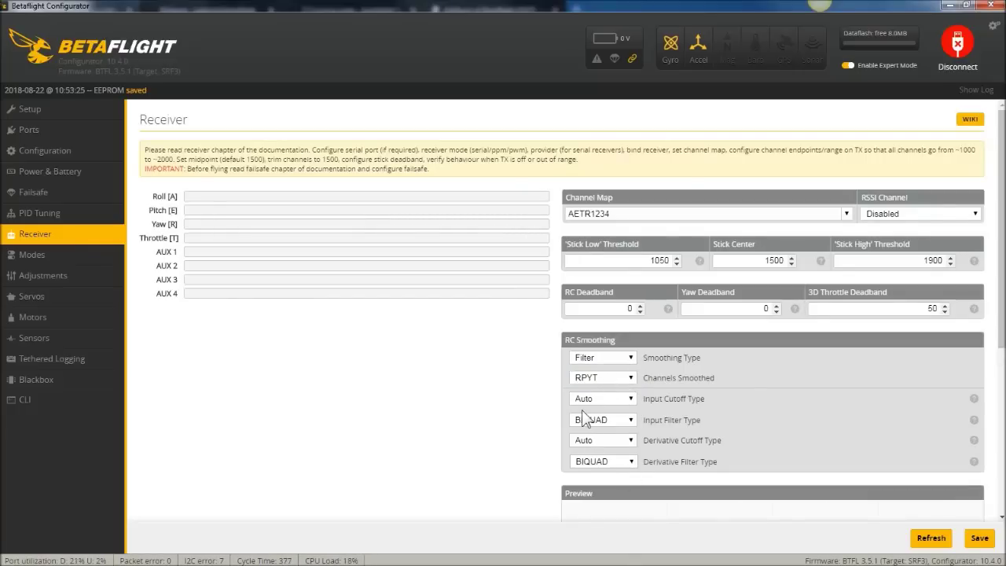
click(980, 537)
click(45, 248)
click(58, 236)
click(475, 367)
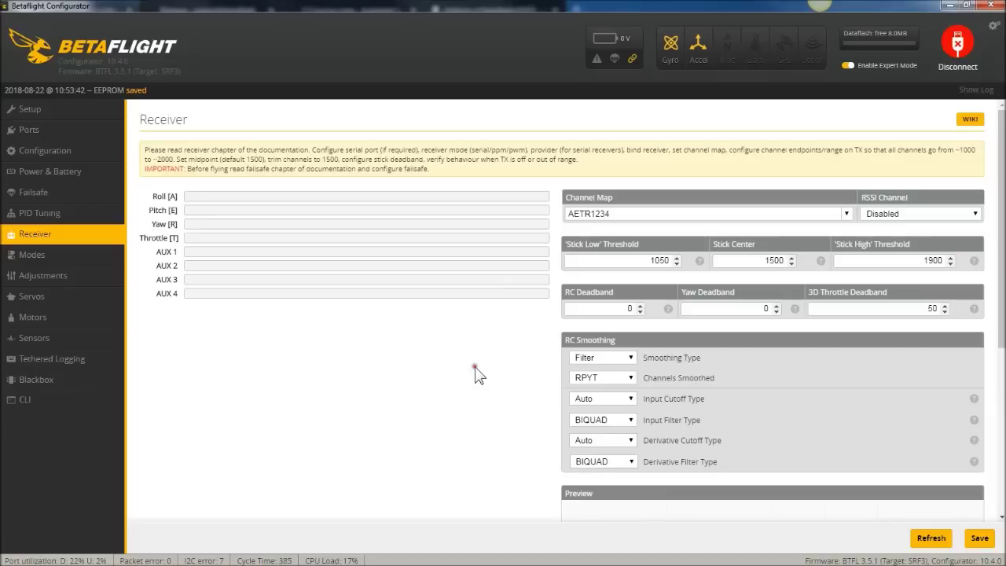